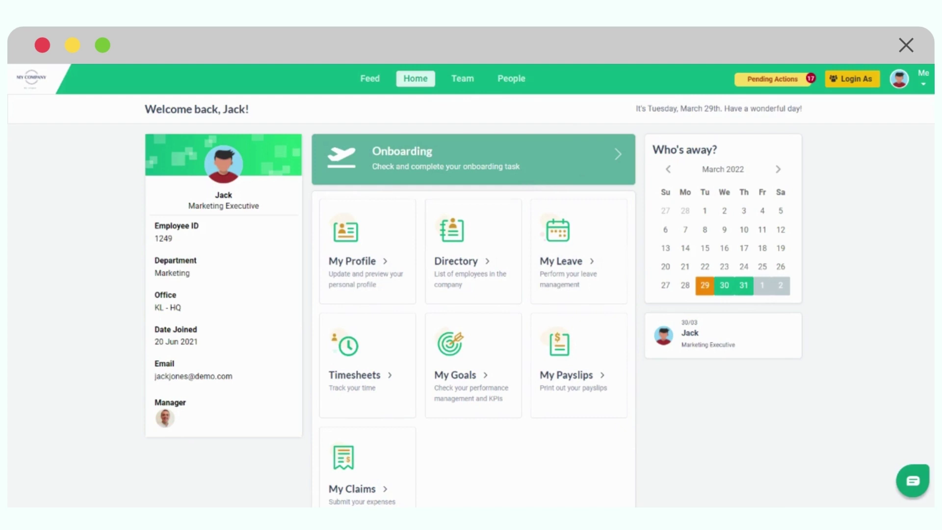
Step: Open the employee's onboarding page and read the info card of each journey timeline step
left_click(533, 170)
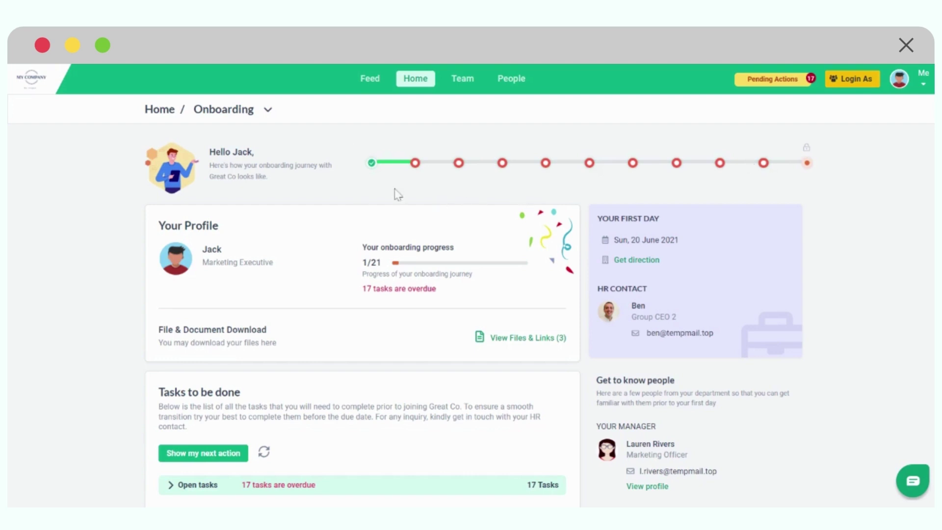
mouse_move(372, 166)
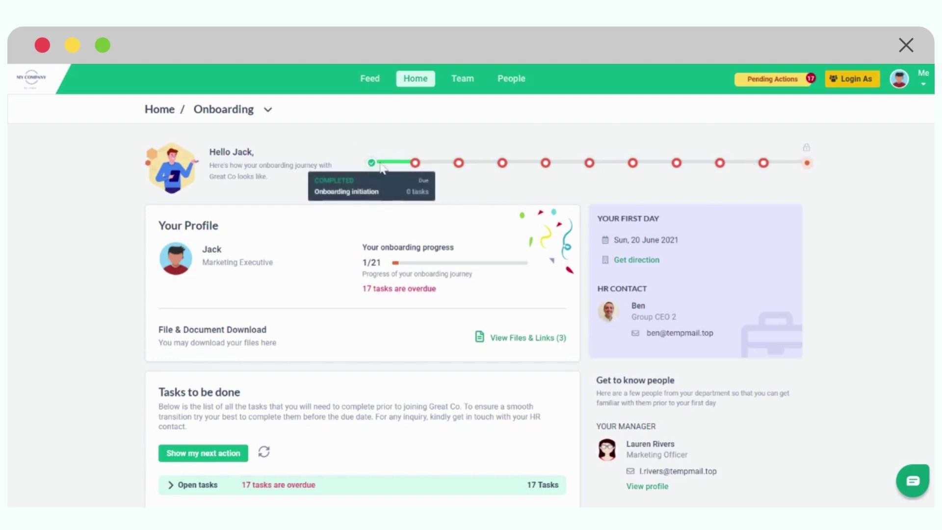
mouse_move(415, 167)
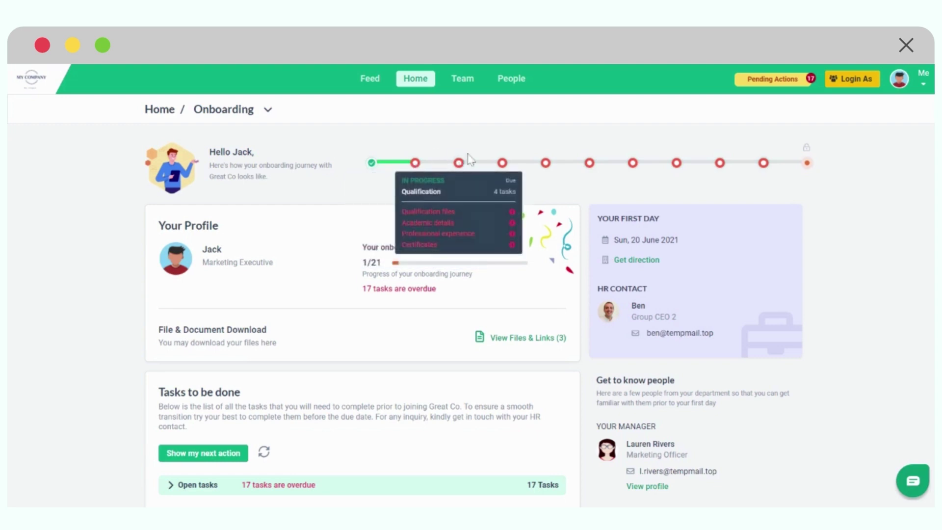
mouse_move(504, 165)
mouse_move(546, 167)
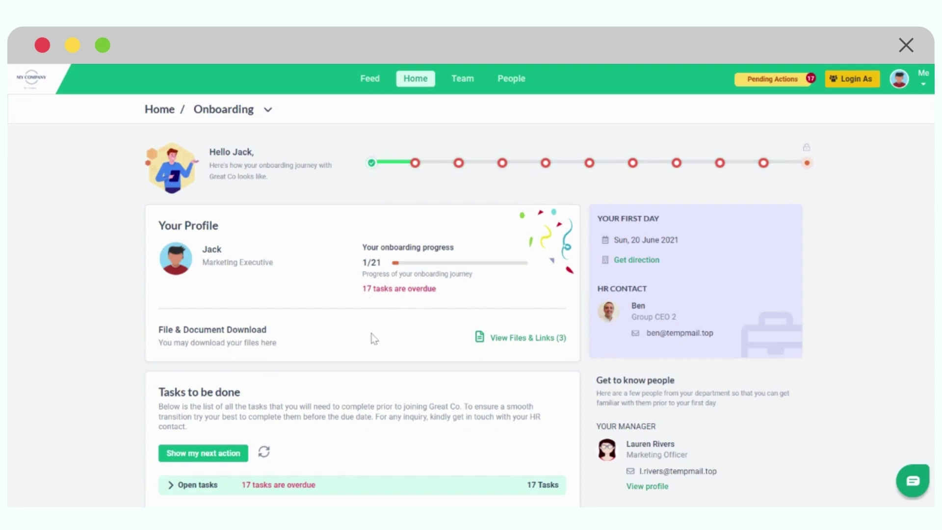
left_click_drag(363, 262, 382, 263)
scroll(388, 302, "down", 2)
left_click_drag(183, 256, 266, 256)
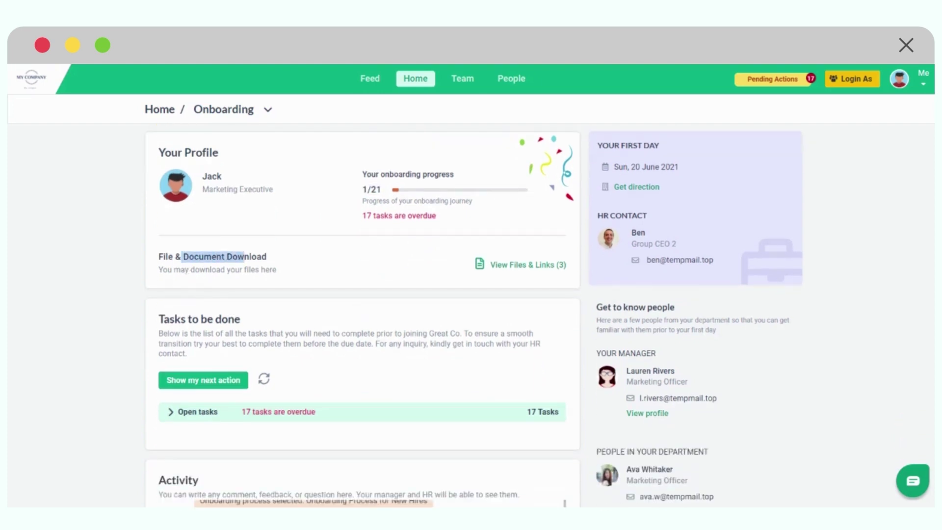
left_click(500, 267)
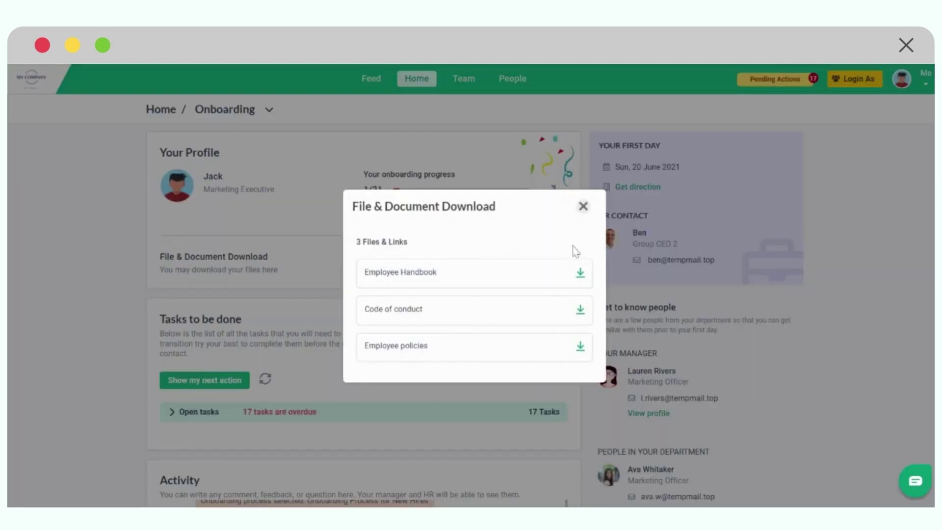
left_click(583, 206)
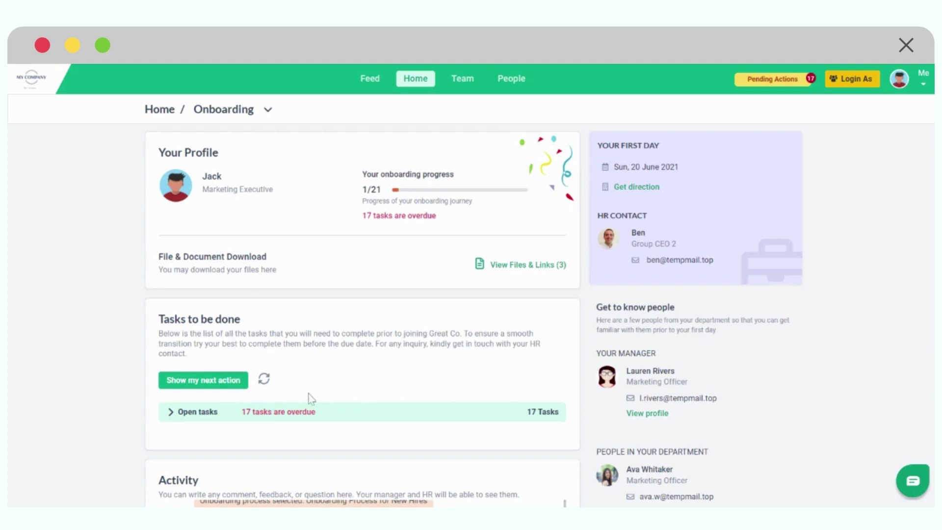
Step: Expand the open tasks list and scroll from Qualification files to Write training feedback
scroll(430, 381, "down", 2)
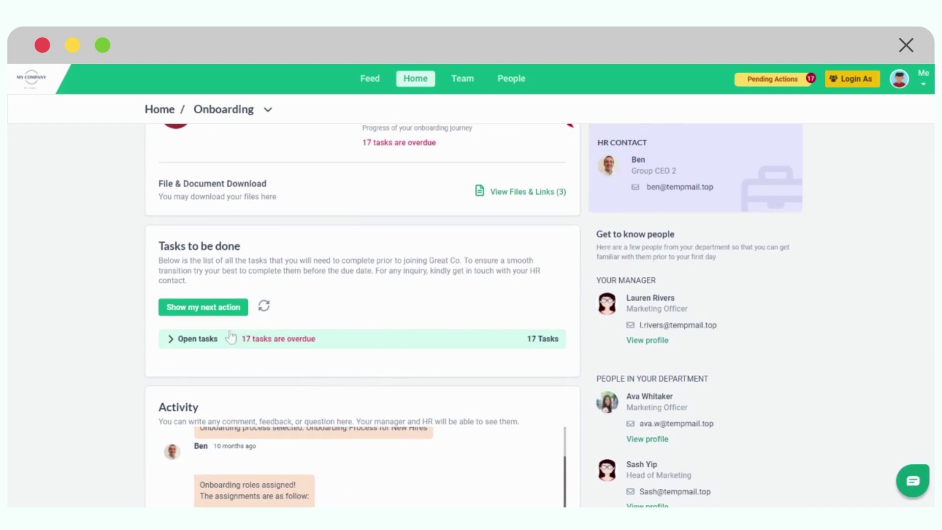
left_click(170, 346)
scroll(263, 320, "down", 5)
scroll(263, 320, "up", 3)
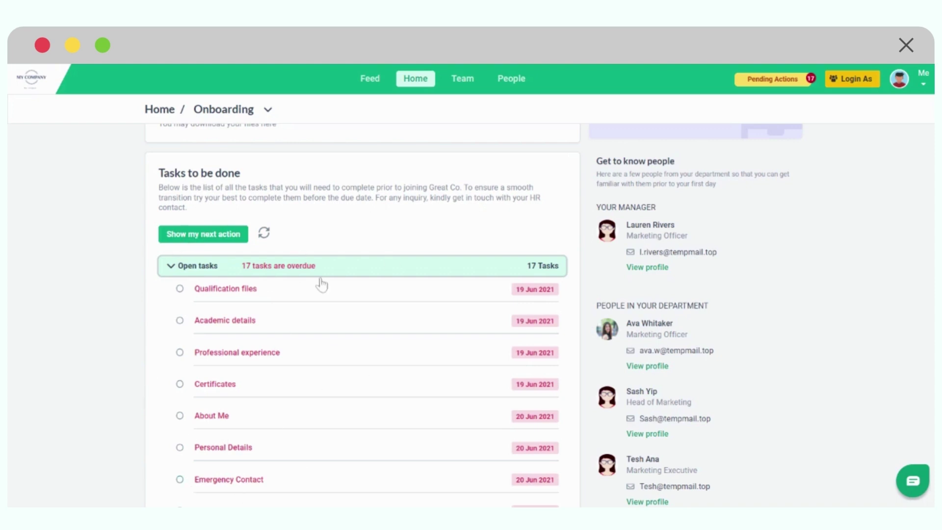
scroll(299, 371, "down", 1)
scroll(299, 373, "down", 2)
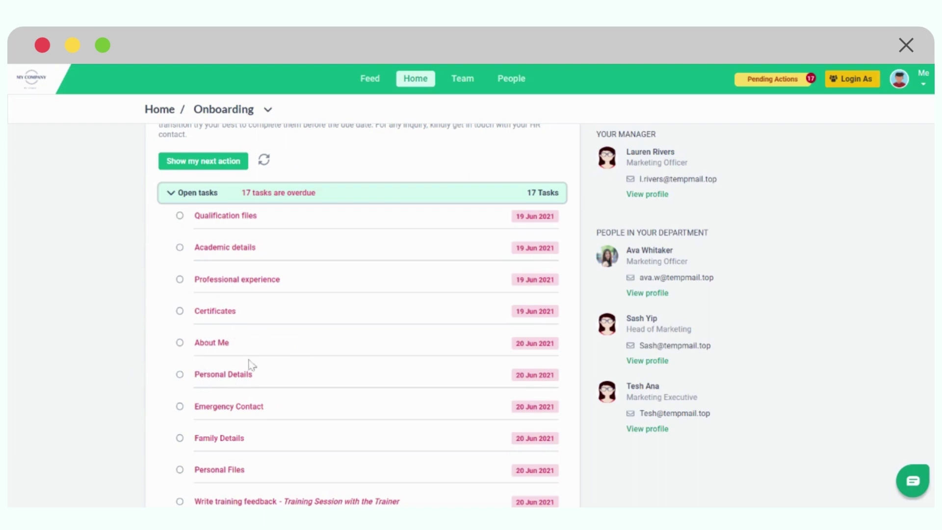
Step: Open the About Me form, highlight its describe-yourself question and Picture 1 label, then close it
left_click(217, 346)
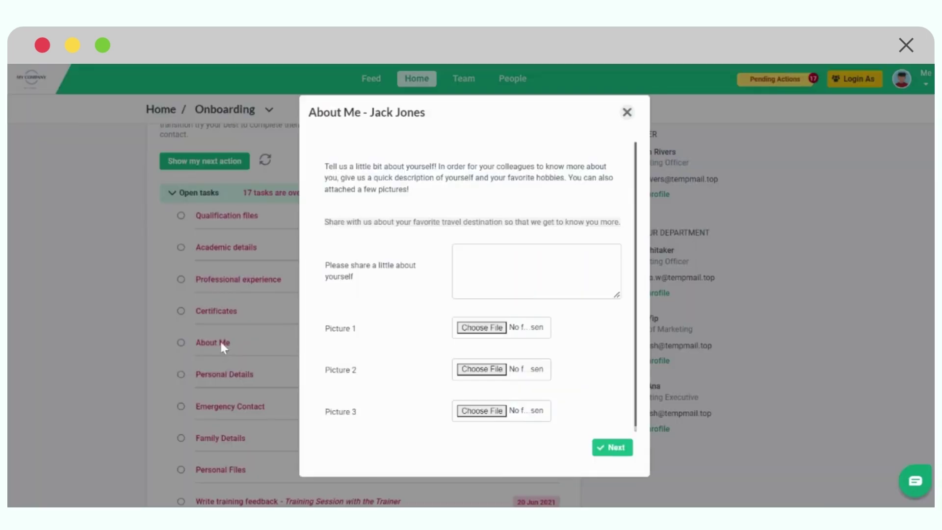
left_click_drag(325, 264, 366, 277)
left_click_drag(336, 328, 353, 370)
left_click(627, 114)
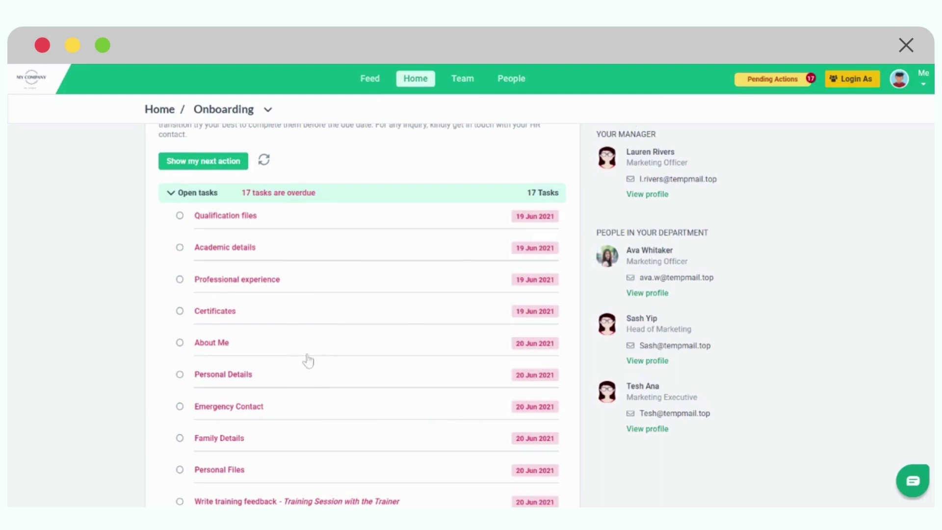
Step: Open the Personal Details task form, review its blank fields, and close it
left_click(251, 377)
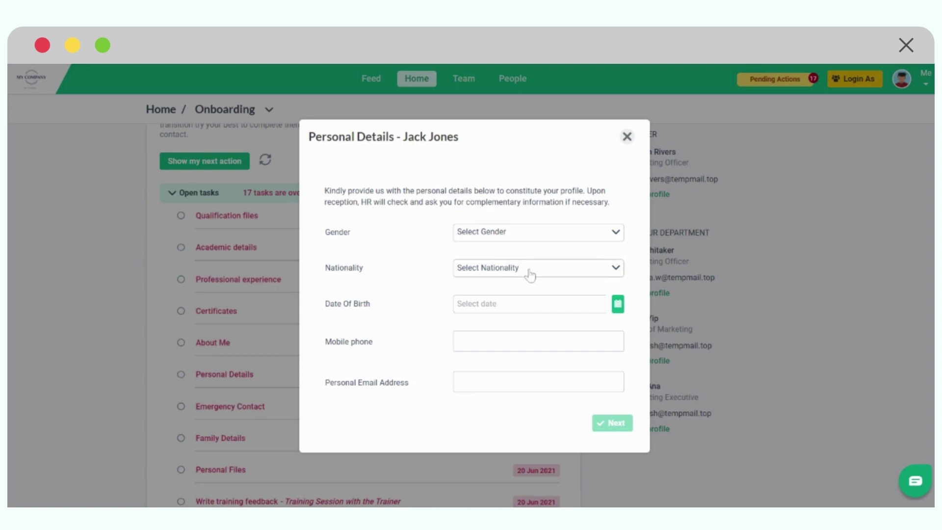
left_click(626, 142)
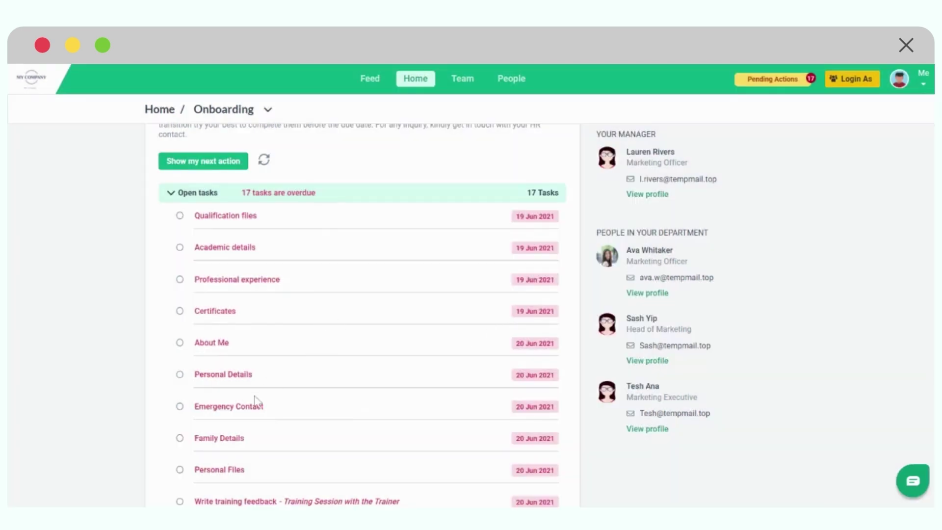
scroll(255, 400, "down", 2)
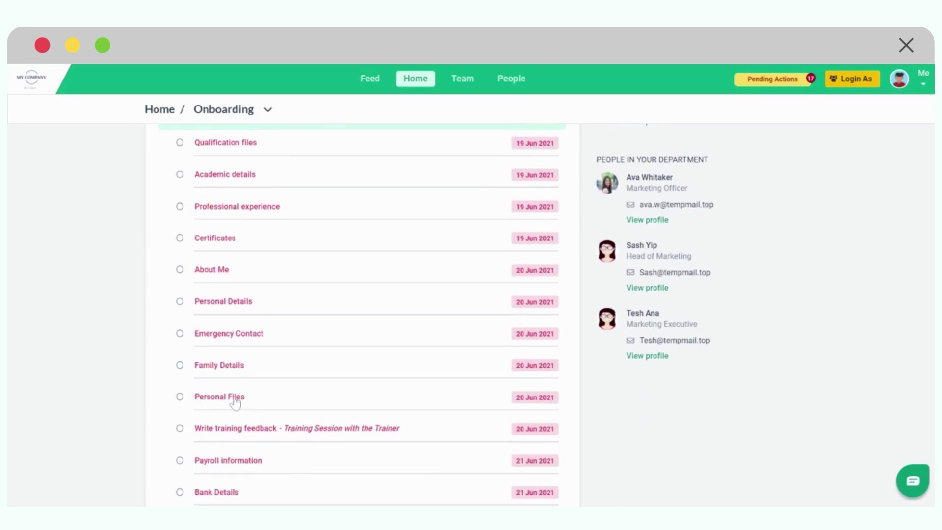
scroll(310, 358, "down", 2)
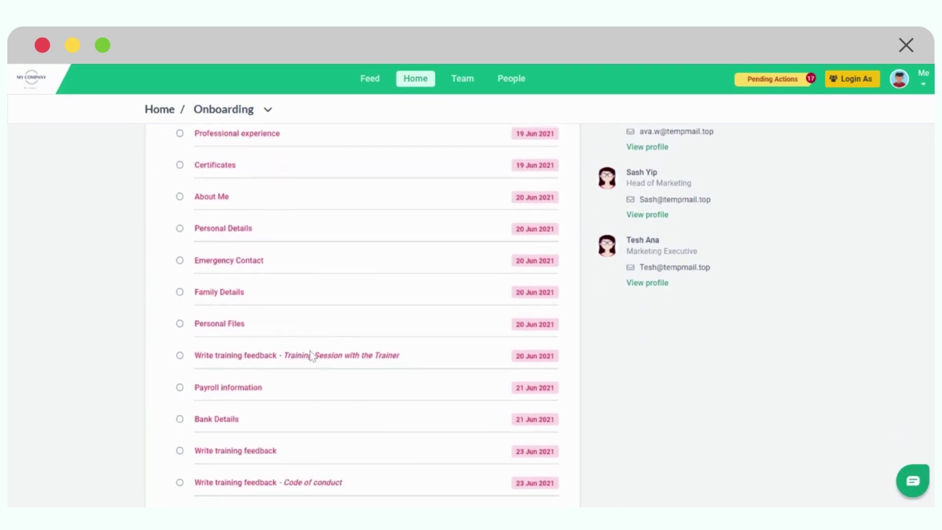
scroll(310, 355, "up", 8)
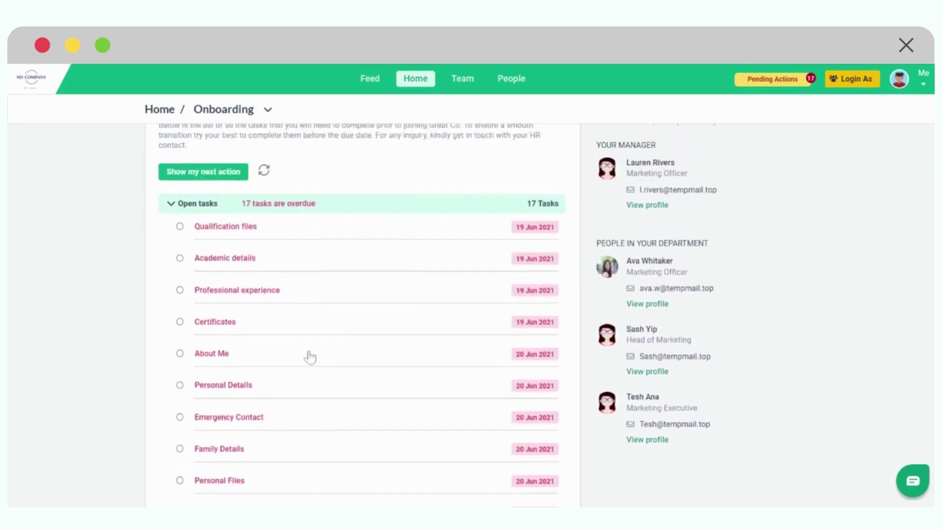
scroll(310, 358, "up", 2)
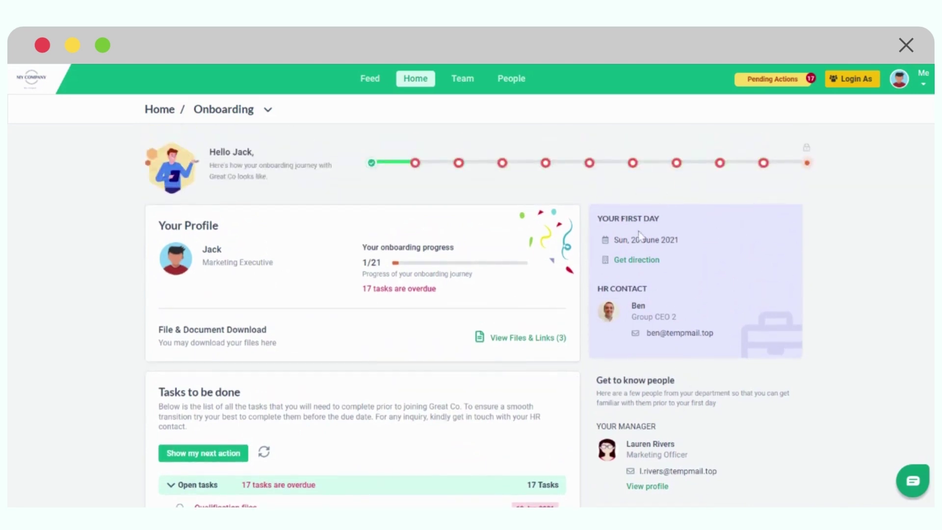
left_click_drag(628, 239, 673, 238)
left_click_drag(604, 288, 636, 289)
scroll(702, 344, "down", 3)
scroll(706, 328, "down", 2)
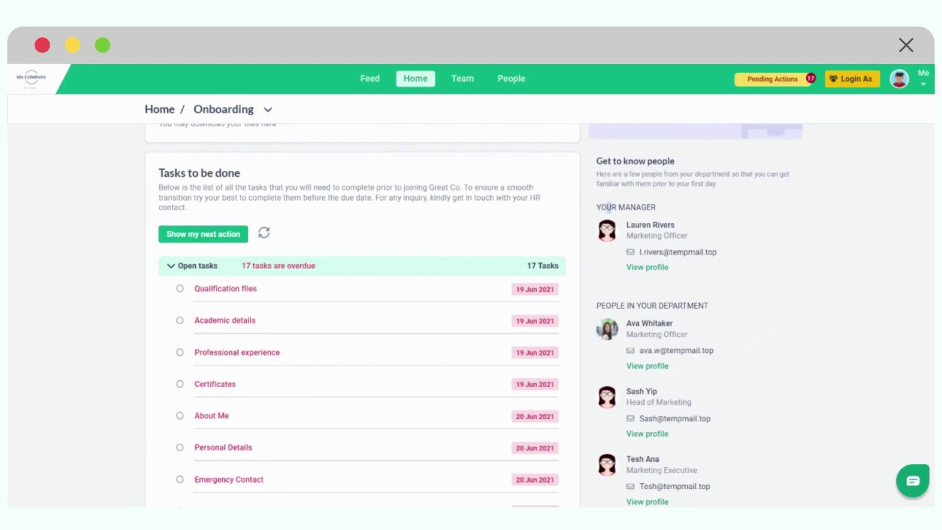
left_click_drag(607, 207, 636, 207)
left_click_drag(611, 305, 658, 305)
scroll(717, 329, "down", 4)
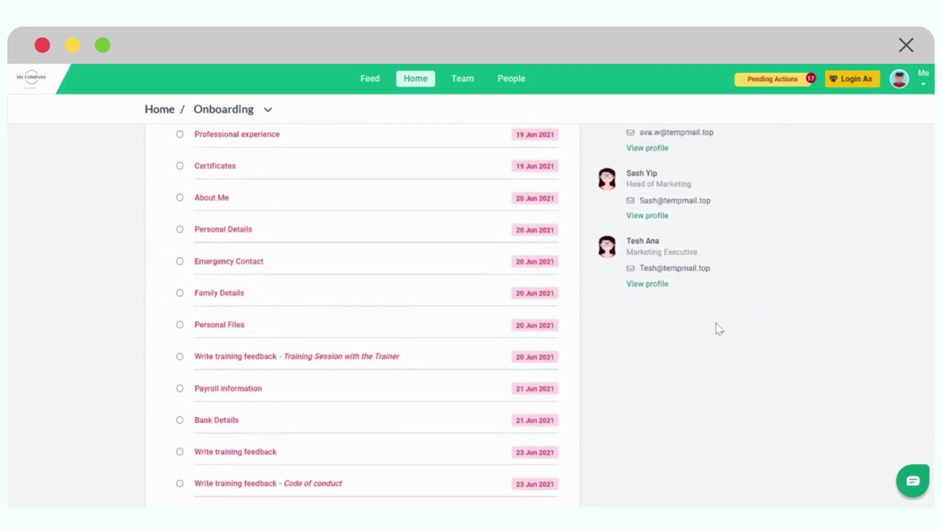
scroll(717, 319, "up", 8)
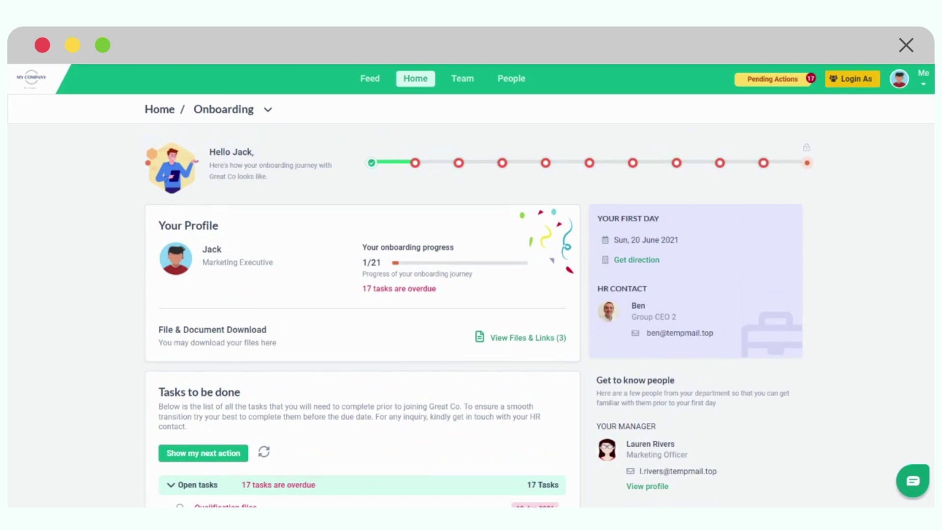
scroll(716, 314, "down", 7)
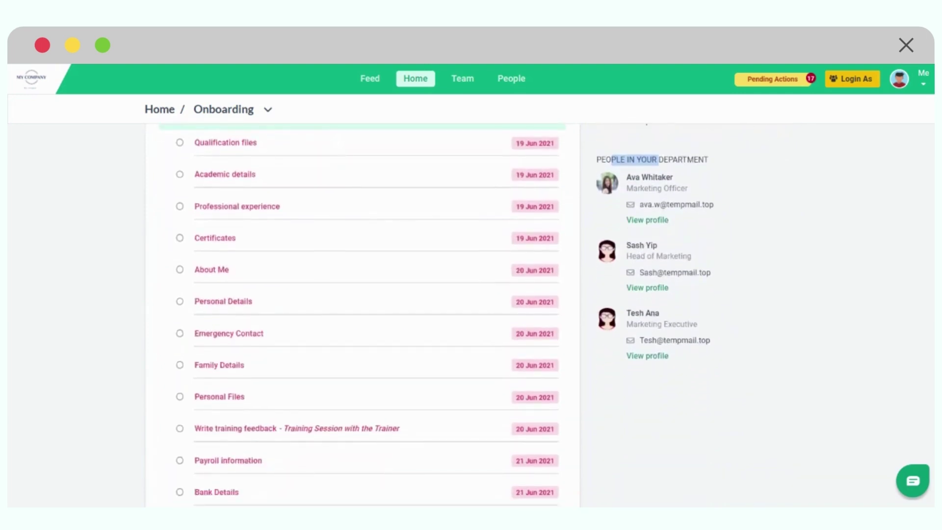
scroll(714, 316, "down", 7)
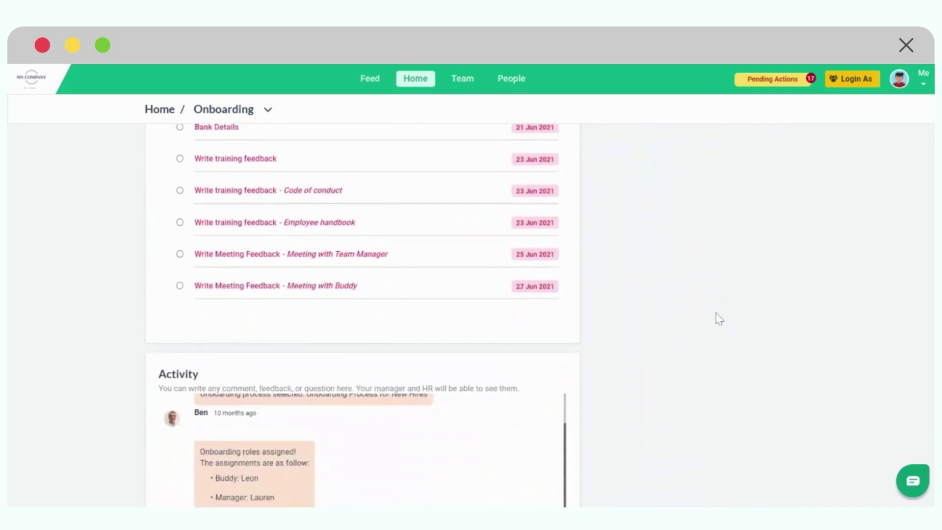
scroll(717, 318, "up", 14)
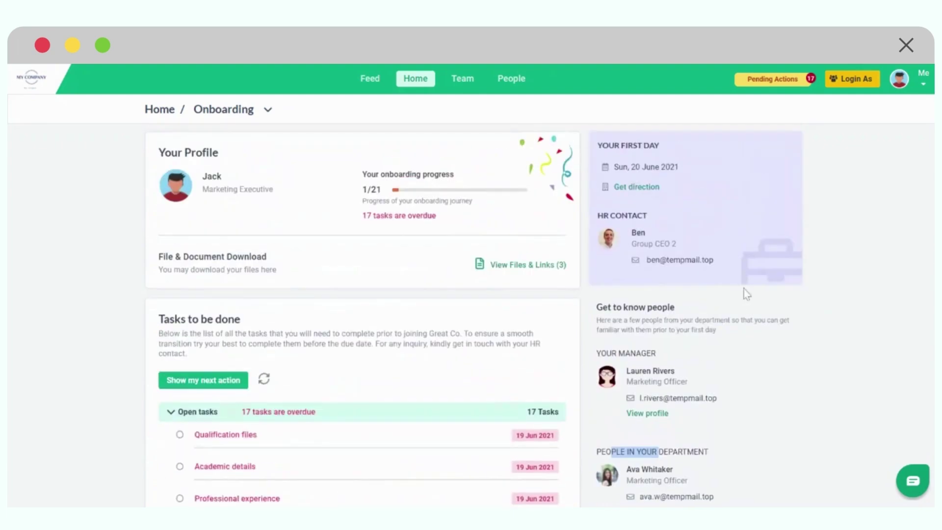